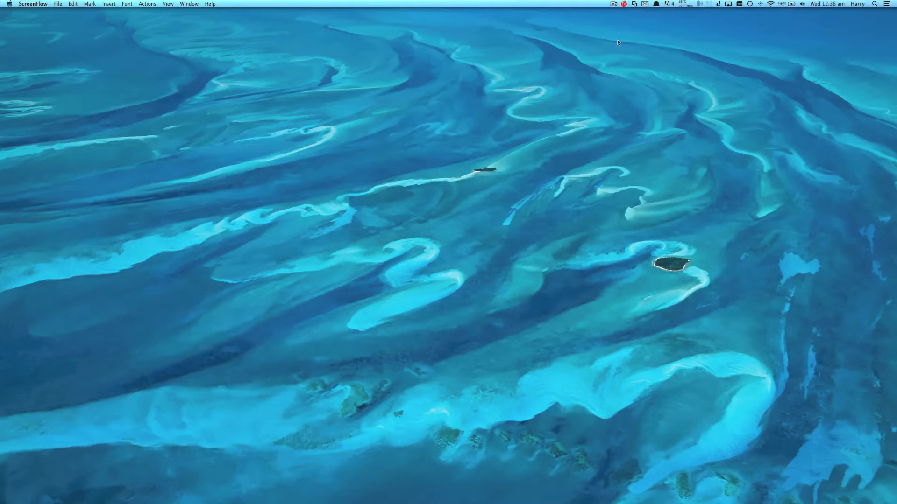
Bring the Firefox window with the Google page onto this screen and place it near the centre.
{"action": "left_click_drag", "start_coordinate": [896, 81], "coordinate": [550, 115]}
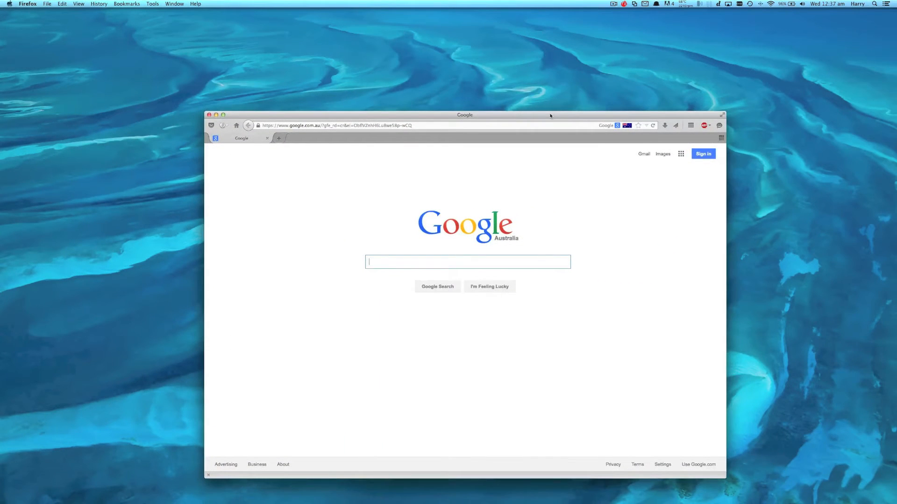
{"action": "left_click_drag", "start_coordinate": [551, 116], "coordinate": [575, 83]}
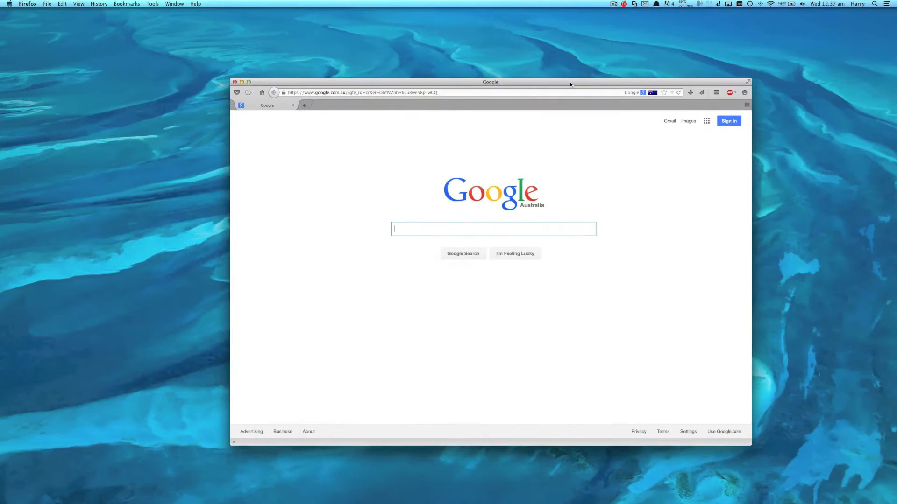
{"action": "left_click", "coordinate": [805, 146]}
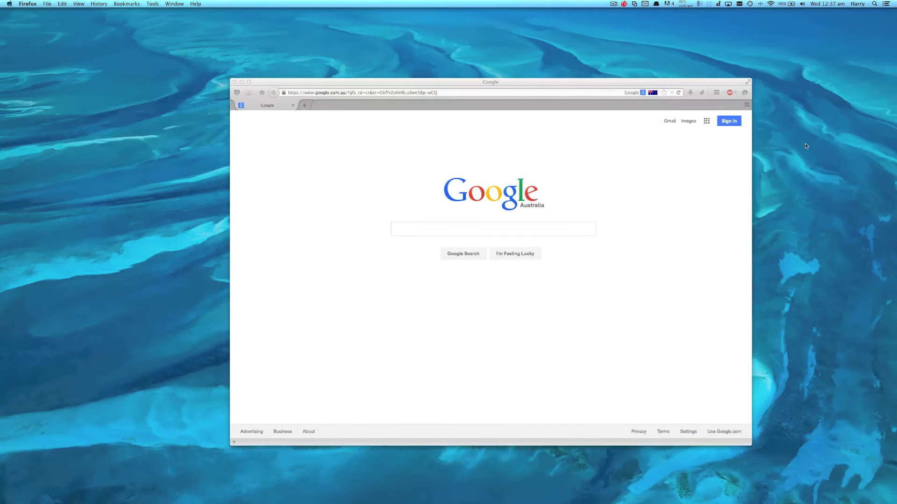
Search the App Store for bettersnaptool, view the BetterSnapTool details page, and close the store window.
{"action": "key", "text": "F4"}
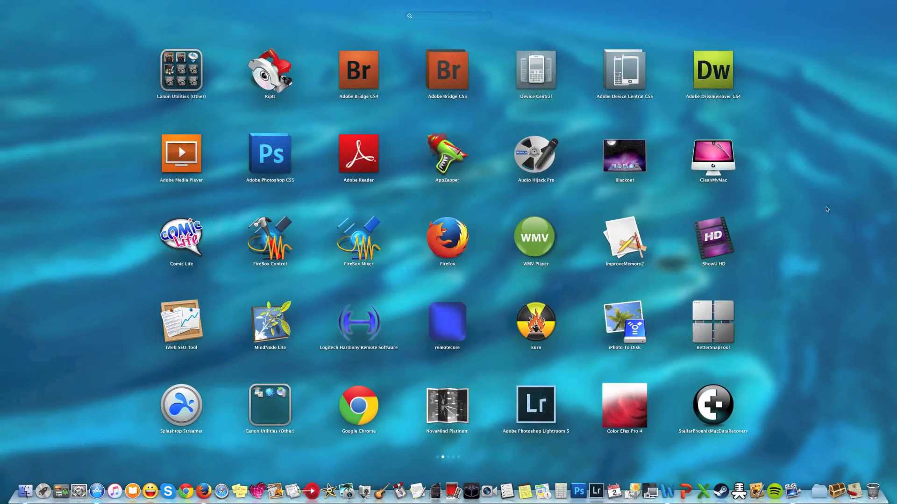
{"action": "left_click", "coordinate": [780, 318]}
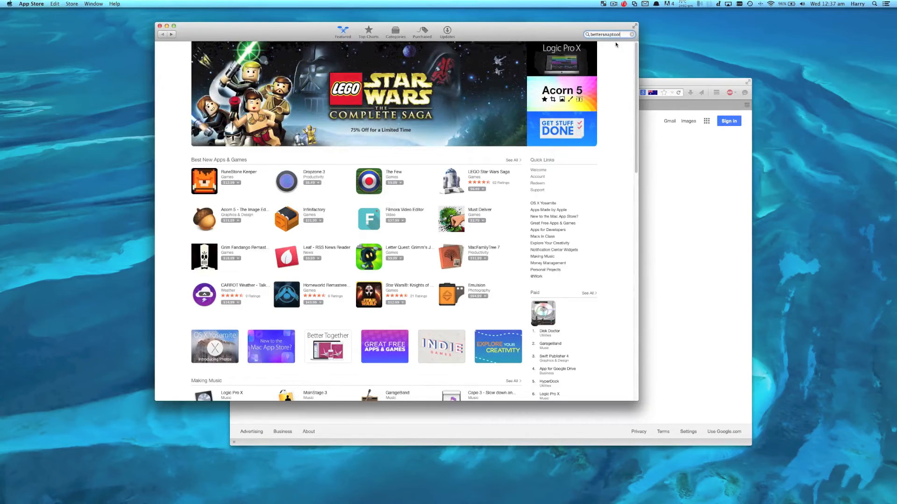
{"action": "key", "text": "Return"}
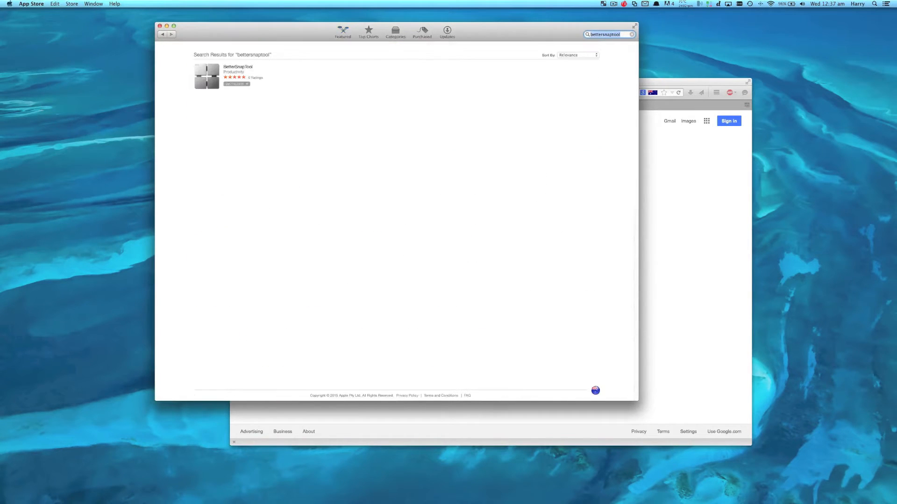
{"action": "left_click", "coordinate": [203, 85]}
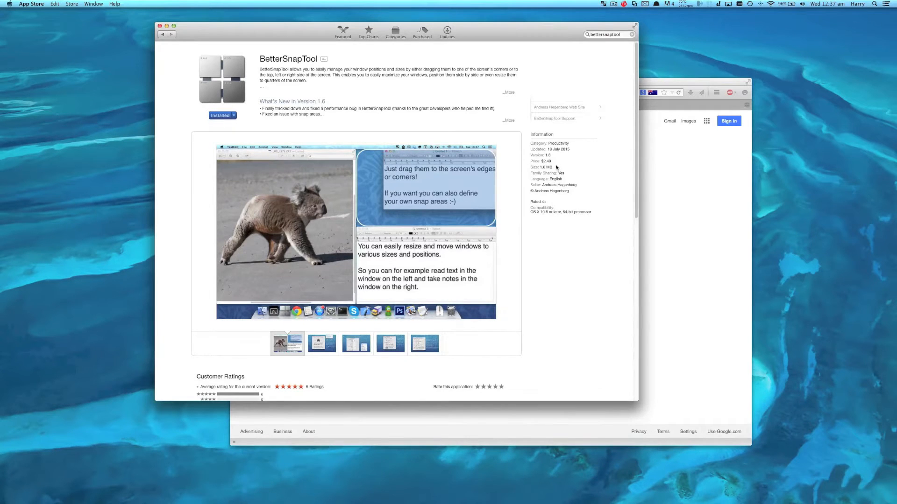
{"action": "left_click", "coordinate": [160, 26]}
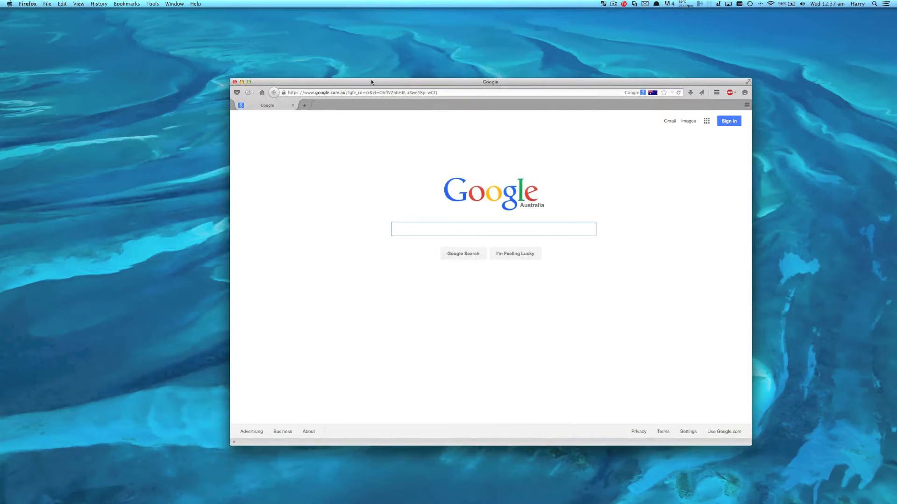
Snap the Google browser window to the left half of the screen and the Word Document3 window to the right half.
{"action": "left_click_drag", "start_coordinate": [371, 81], "coordinate": [372, 82]}
{"action": "left_click_drag", "start_coordinate": [533, 83], "coordinate": [0, 81]}
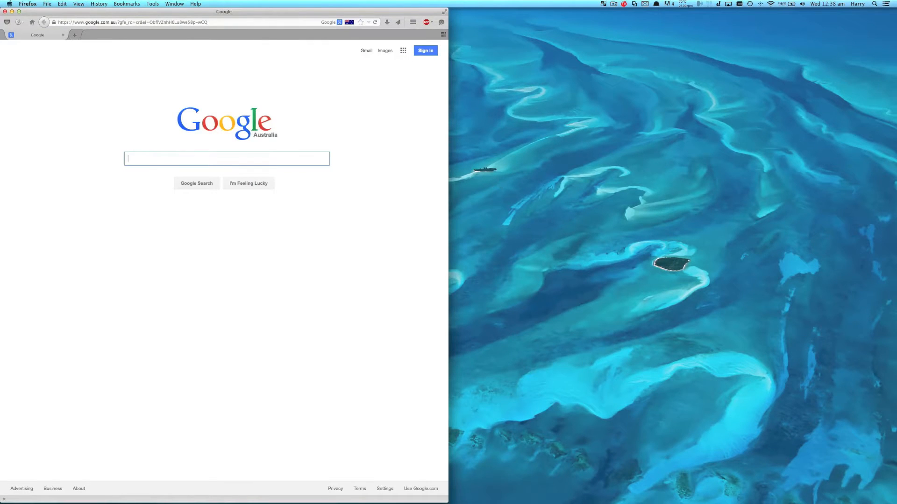
{"action": "left_click_drag", "start_coordinate": [896, 37], "coordinate": [539, 35]}
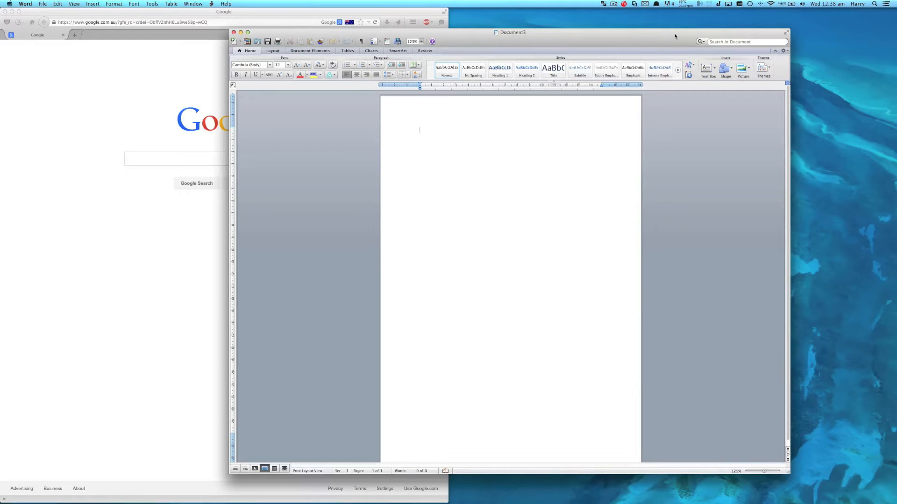
{"action": "left_click_drag", "start_coordinate": [674, 35], "coordinate": [896, 116]}
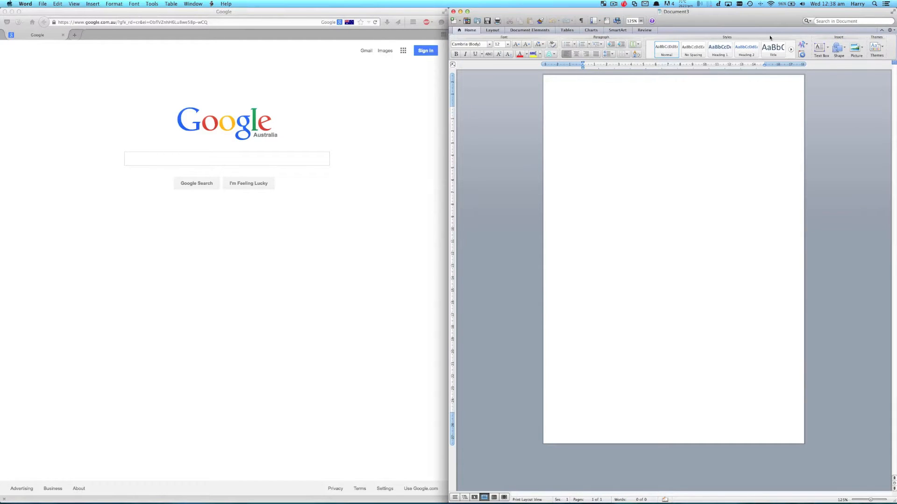
Try the Document3 window in the top right quarter and in BetterSnapTool's Bottom half position, and return it to the right half.
{"action": "left_click_drag", "start_coordinate": [771, 20], "coordinate": [896, 12]}
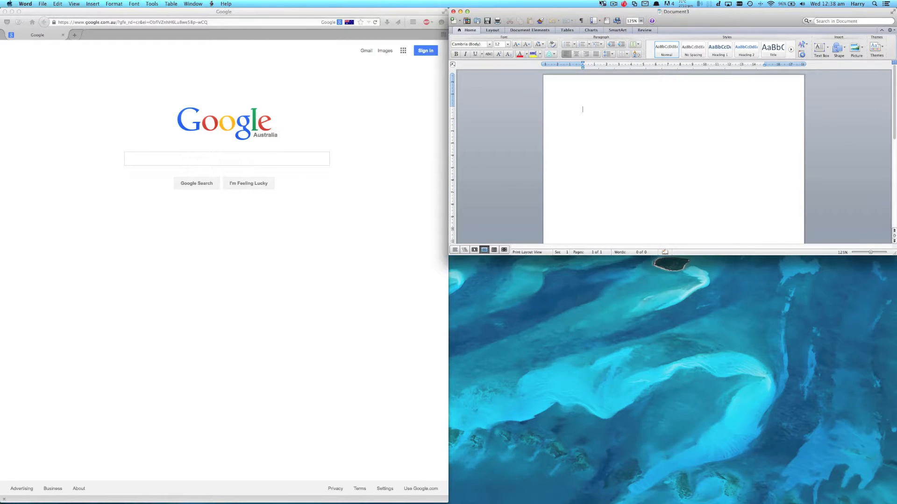
{"action": "left_click", "coordinate": [603, 4]}
{"action": "mouse_move", "coordinate": [604, 51]}
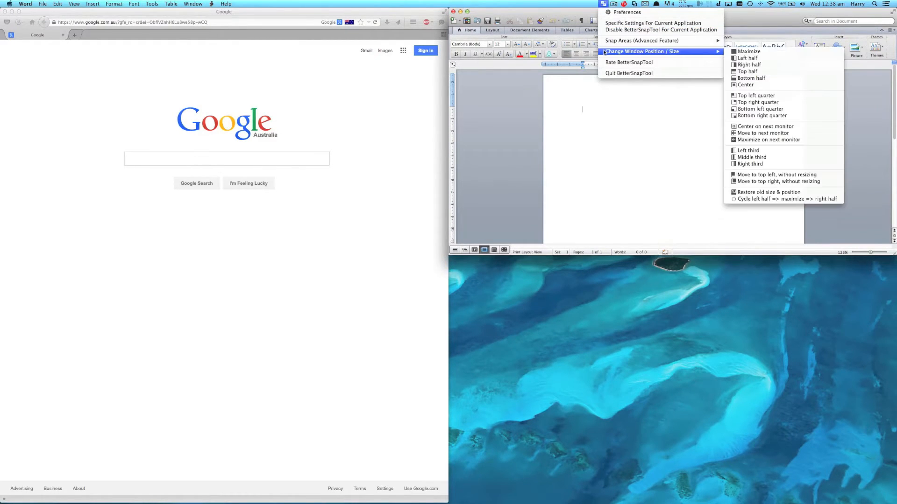
{"action": "left_click", "coordinate": [758, 78]}
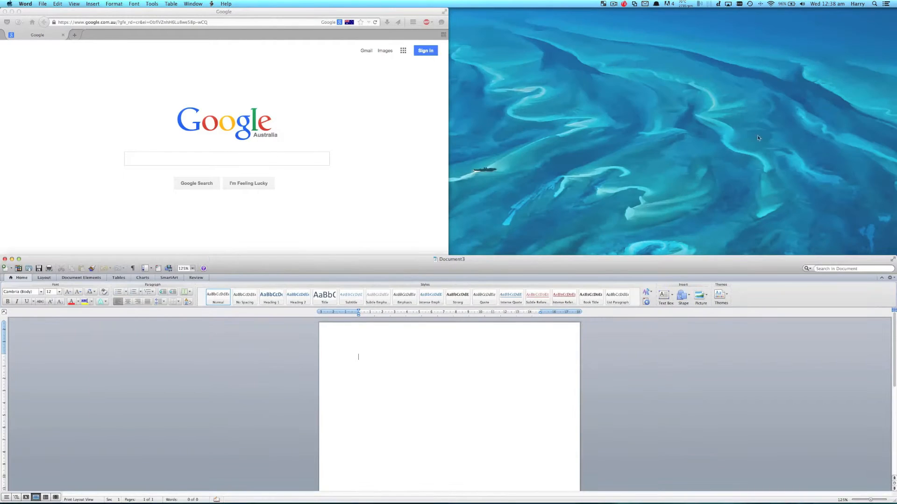
{"action": "left_click_drag", "start_coordinate": [722, 259], "coordinate": [895, 99]}
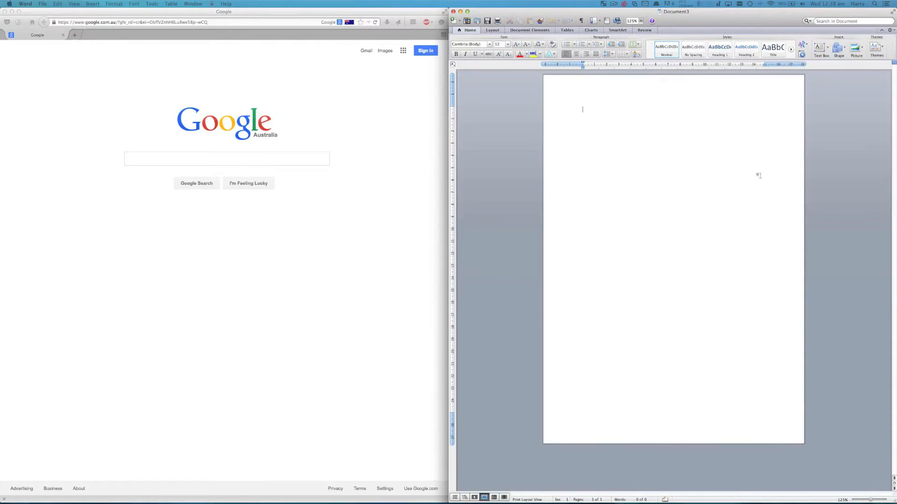
Open the BetterSnapTool preferences and switch the Snap to top option off and on again.
{"action": "left_click", "coordinate": [603, 3]}
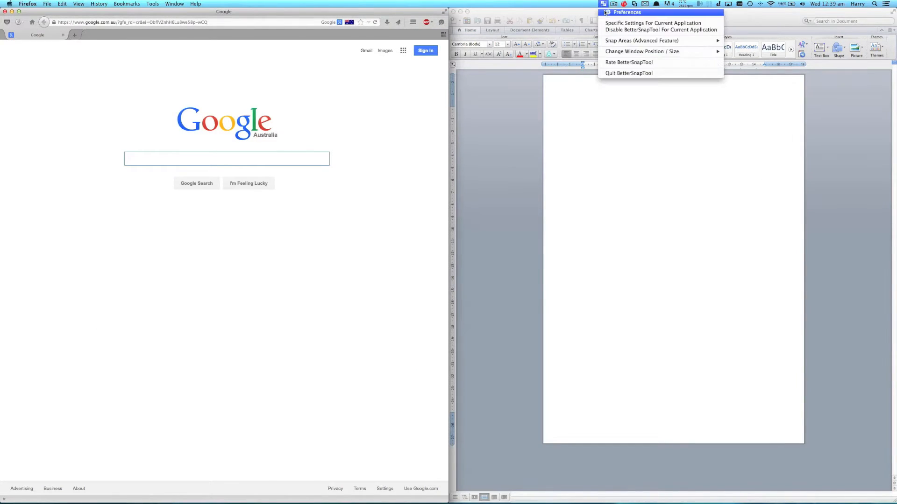
{"action": "left_click", "coordinate": [605, 12]}
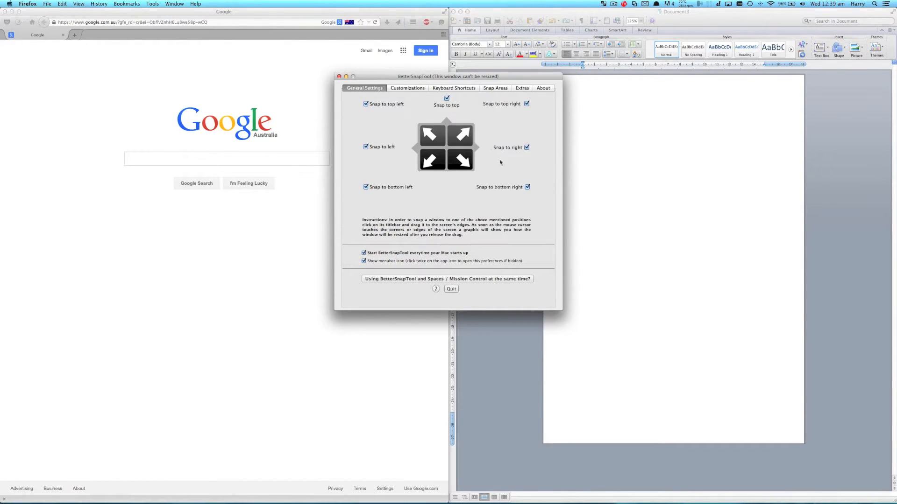
{"action": "left_click", "coordinate": [447, 99]}
{"action": "left_click", "coordinate": [448, 99]}
Show the Customizations settings and move the preferences window aside over the browser window.
{"action": "left_click", "coordinate": [399, 89]}
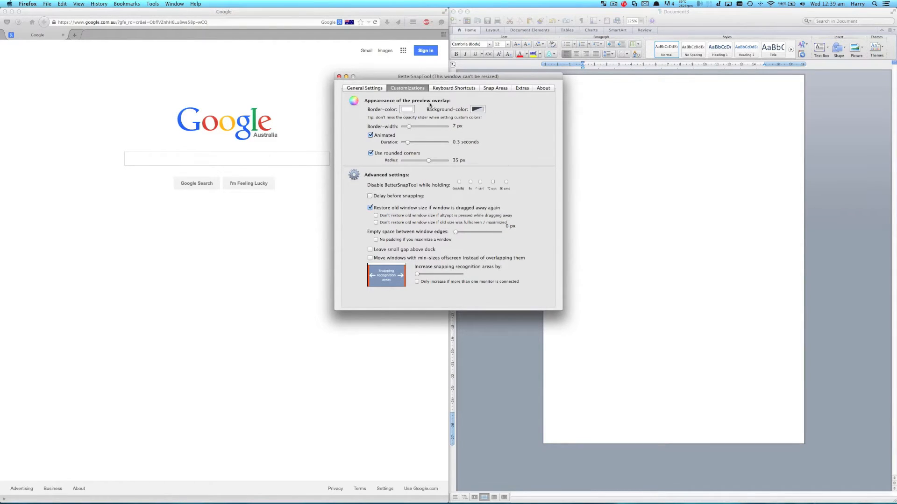
{"action": "left_click_drag", "start_coordinate": [432, 77], "coordinate": [251, 75]}
Pull the Document3 window off the right half and snap it to the top right quarter of the screen.
{"action": "left_click_drag", "start_coordinate": [492, 12], "coordinate": [342, 44]}
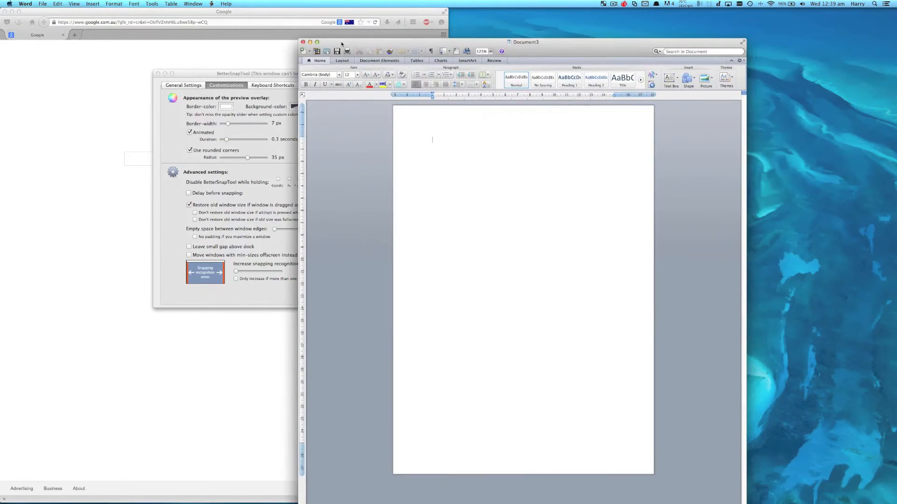
{"action": "left_click_drag", "start_coordinate": [542, 56], "coordinate": [890, 9]}
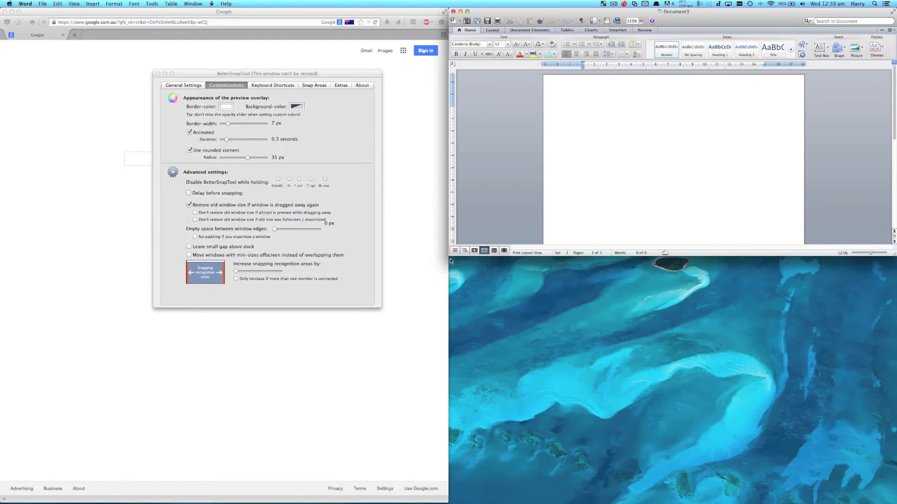
{"action": "mouse_move", "coordinate": [449, 256]}
{"action": "left_mouse_down"}
{"action": "mouse_move", "coordinate": [423, 292]}
{"action": "mouse_move", "coordinate": [449, 257]}
{"action": "left_mouse_up"}
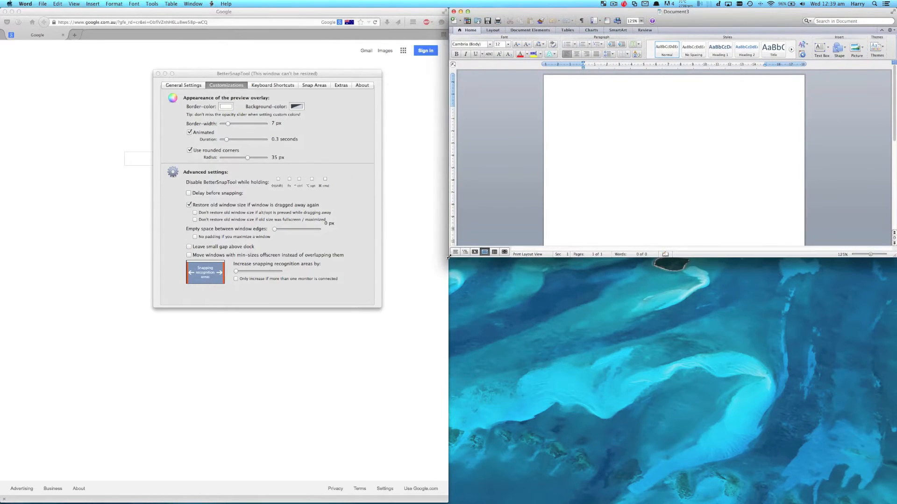
Snap the Document3 window to the right half of the screen and select the document's entire content.
{"action": "left_click_drag", "start_coordinate": [726, 18], "coordinate": [896, 161]}
{"action": "left_click_drag", "start_coordinate": [739, 14], "coordinate": [895, 90]}
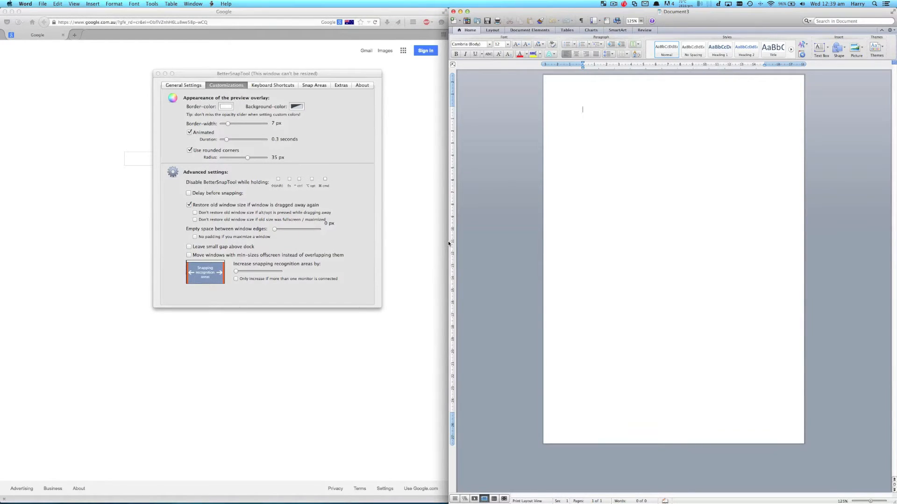
{"action": "key", "text": "super+a"}
{"action": "mouse_move", "coordinate": [449, 8]}
{"action": "left_mouse_down"}
{"action": "mouse_move", "coordinate": [460, 24]}
{"action": "mouse_move", "coordinate": [447, 5]}
{"action": "left_mouse_up"}
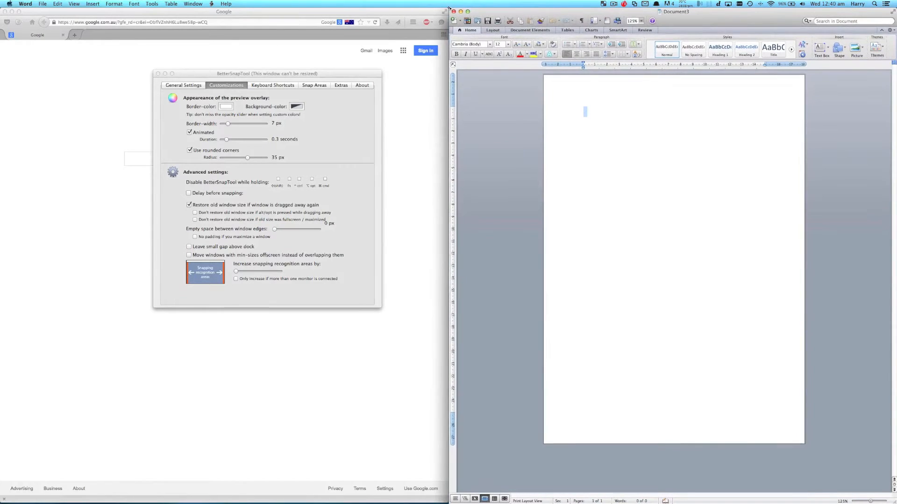
Preview the maximize snap with the Document3 window and snap it back to the right half of the screen.
{"action": "left_click_drag", "start_coordinate": [736, 9], "coordinate": [661, 9]}
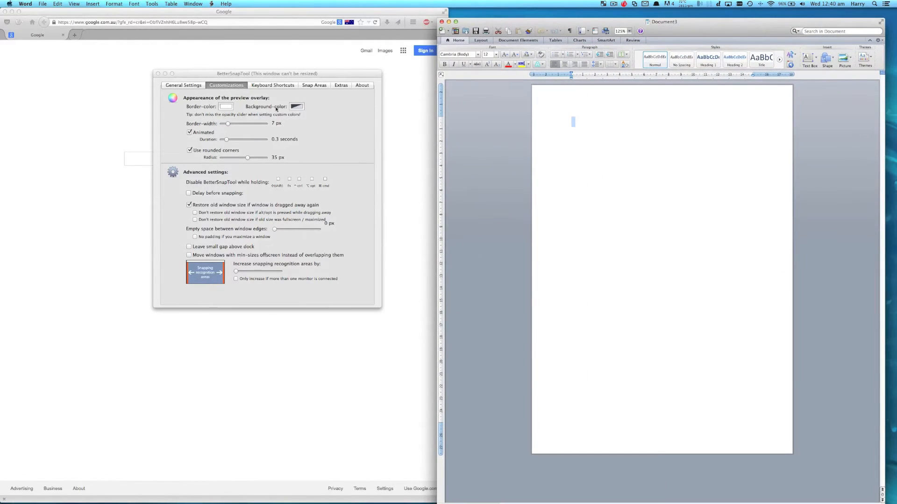
{"action": "left_click_drag", "start_coordinate": [649, 22], "coordinate": [529, 2]}
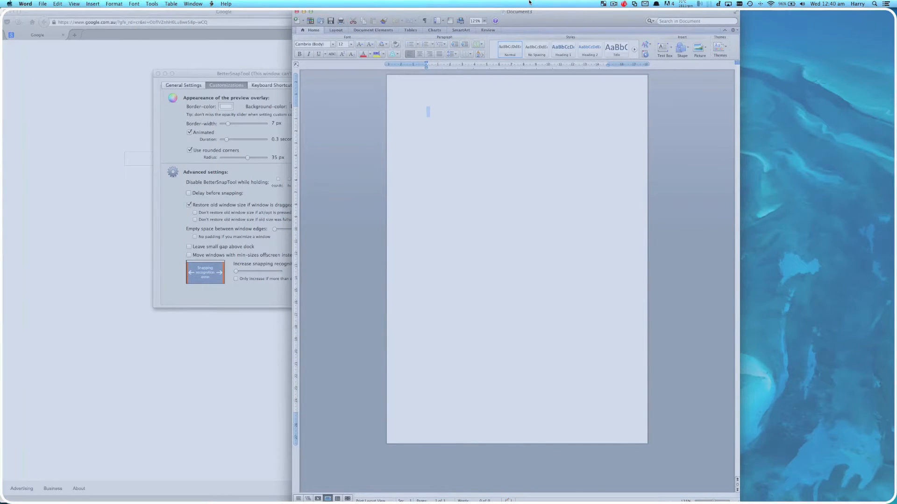
{"action": "left_click_drag", "start_coordinate": [529, 3], "coordinate": [570, 4]}
{"action": "left_click_drag", "start_coordinate": [448, 11], "coordinate": [895, 81]}
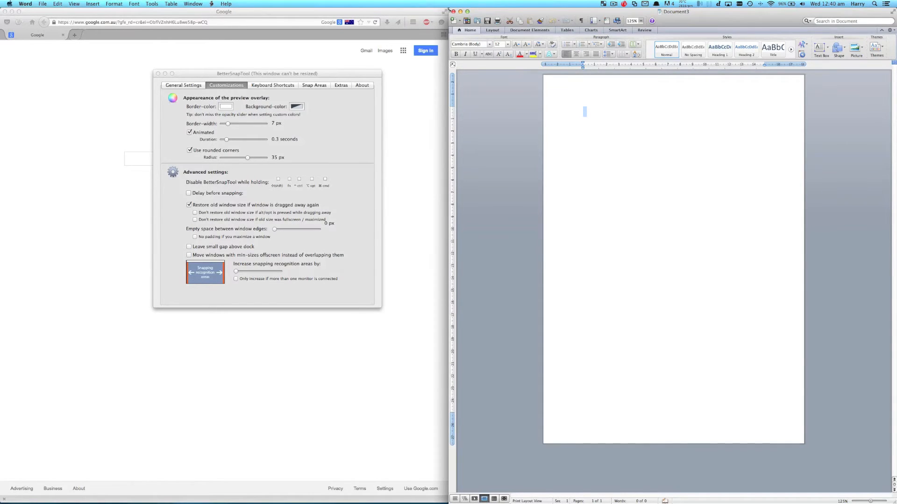
Release the Document3 window from its right-half snap and place it freely beside the preferences window.
{"action": "left_click_drag", "start_coordinate": [449, 8], "coordinate": [462, 35]}
{"action": "left_click_drag", "start_coordinate": [626, 38], "coordinate": [595, 20]}
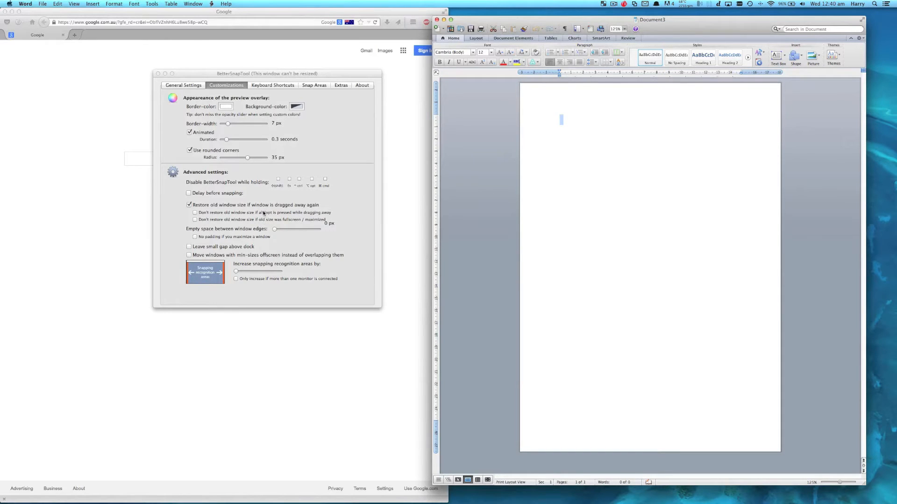
Examine the keyboard shortcuts, snap areas, extras, about and general pages of the BetterSnapTool preferences, and close the preferences window.
{"action": "left_click", "coordinate": [280, 86]}
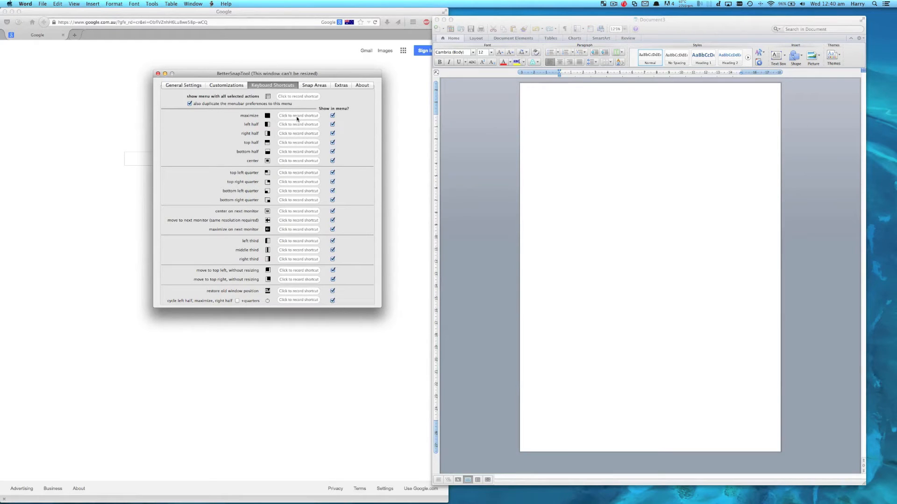
{"action": "left_click", "coordinate": [314, 86]}
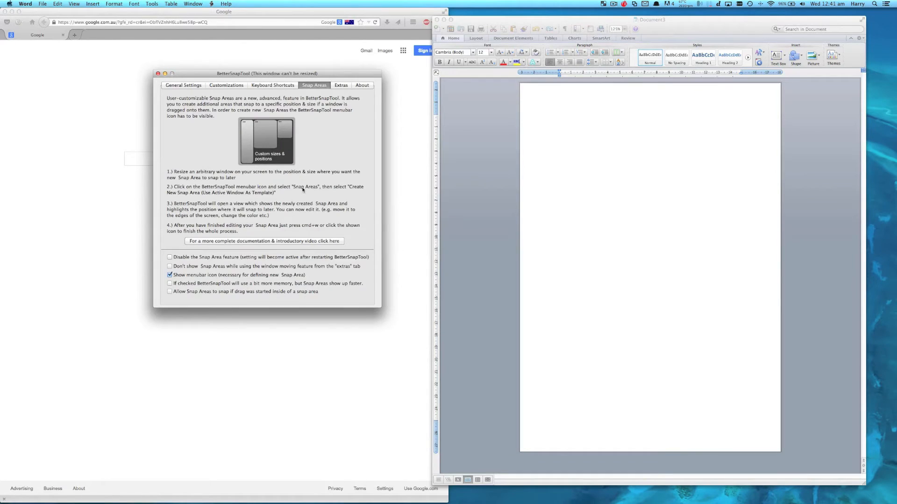
{"action": "left_click", "coordinate": [348, 85]}
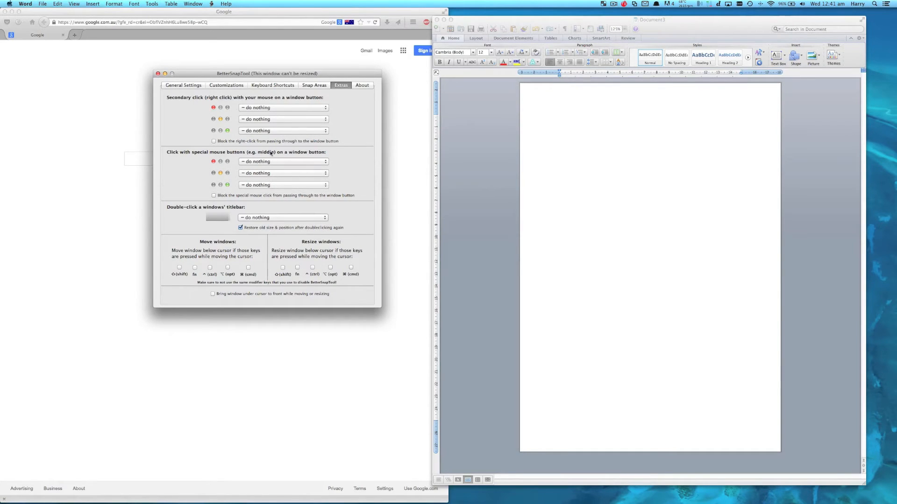
{"action": "left_click", "coordinate": [361, 86]}
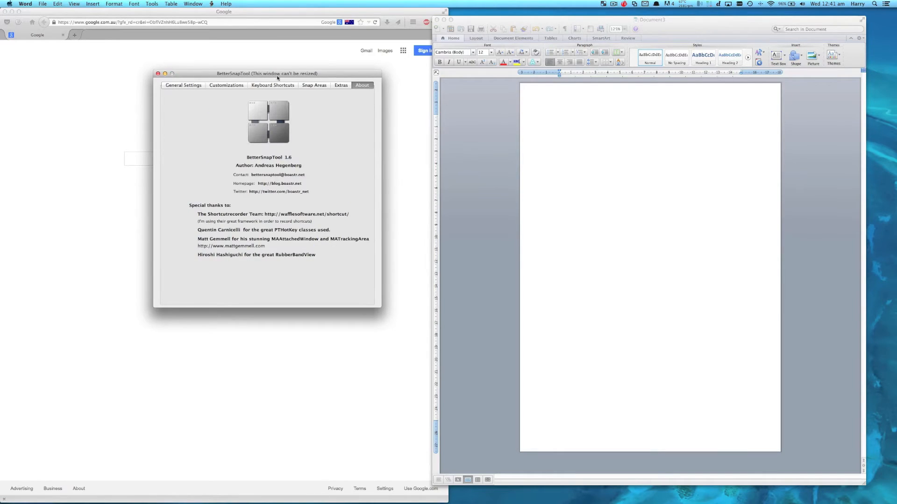
{"action": "left_click", "coordinate": [313, 85]}
{"action": "left_click", "coordinate": [273, 86]}
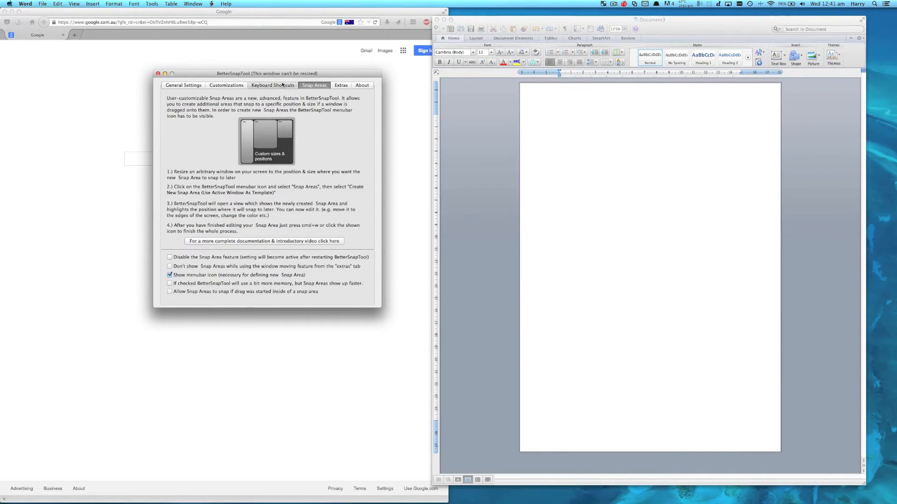
{"action": "left_click", "coordinate": [320, 85]}
{"action": "left_click", "coordinate": [184, 86]}
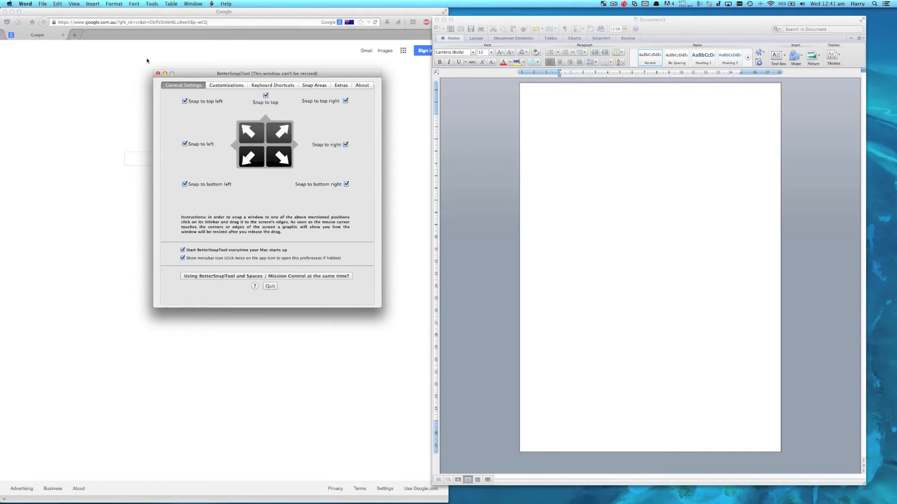
{"action": "left_click", "coordinate": [158, 74]}
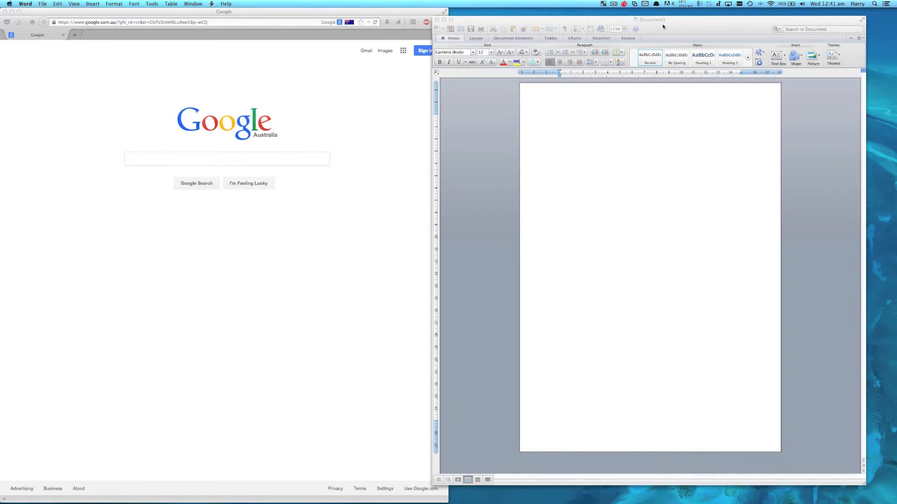
Bring the Document3 window to the front and shift it slightly from its current position.
{"action": "left_click", "coordinate": [678, 31]}
{"action": "left_click_drag", "start_coordinate": [685, 21], "coordinate": [688, 28]}
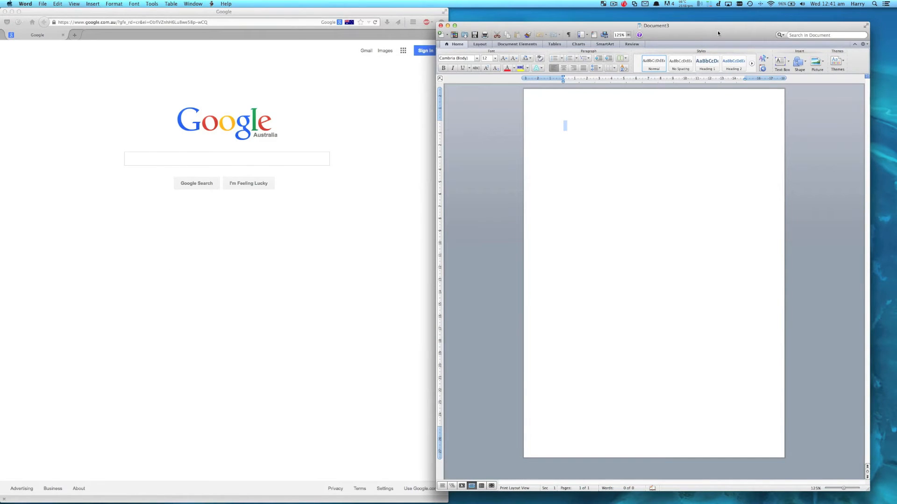
Close the Document3 window and move the Google browser window out of its left-half snap to the middle of the screen.
{"action": "left_click_drag", "start_coordinate": [717, 34], "coordinate": [687, 34]}
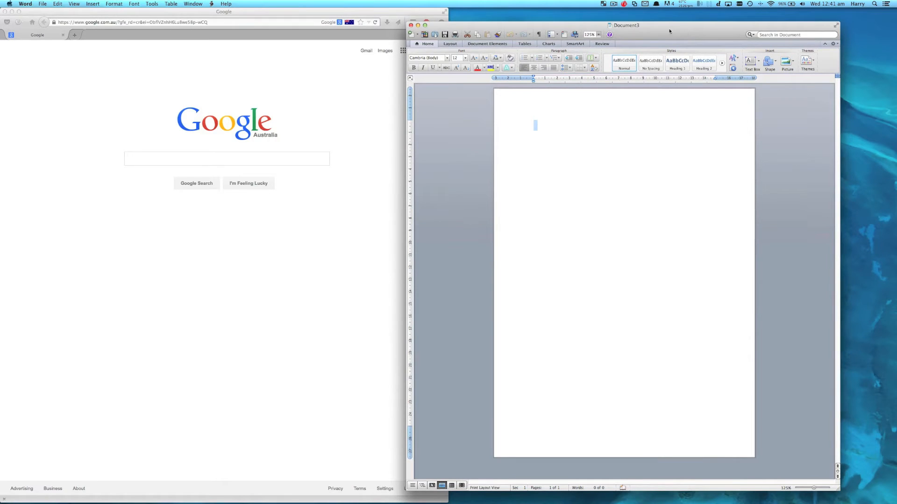
{"action": "left_click", "coordinate": [411, 25]}
{"action": "left_click_drag", "start_coordinate": [405, 12], "coordinate": [534, 30]}
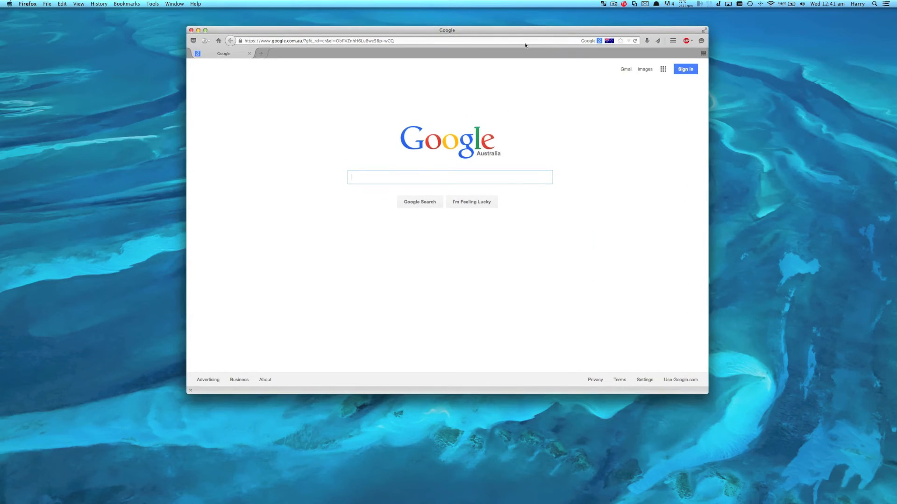
Stretch the Google browser window across the full screen width and place it over the lower half of the screen.
{"action": "left_click_drag", "start_coordinate": [187, 393], "coordinate": [7, 383]}
{"action": "left_click_drag", "start_coordinate": [707, 381], "coordinate": [894, 359]}
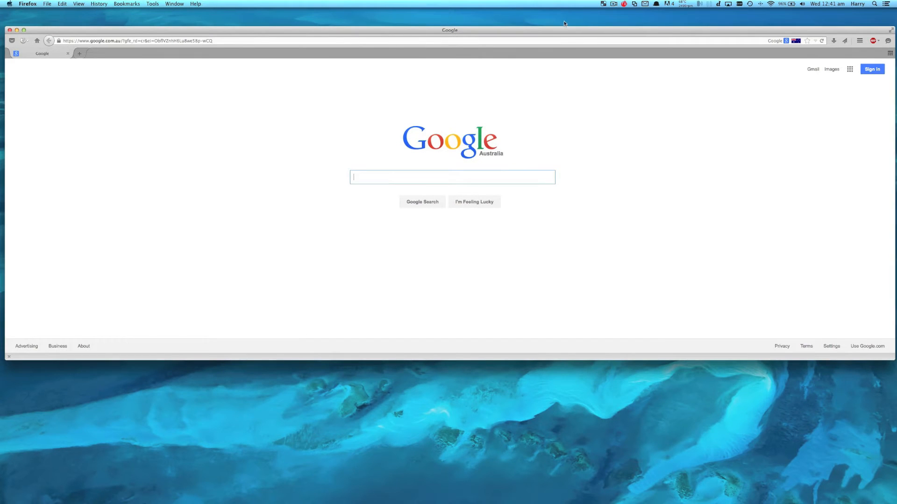
{"action": "left_click_drag", "start_coordinate": [565, 27], "coordinate": [562, 246]}
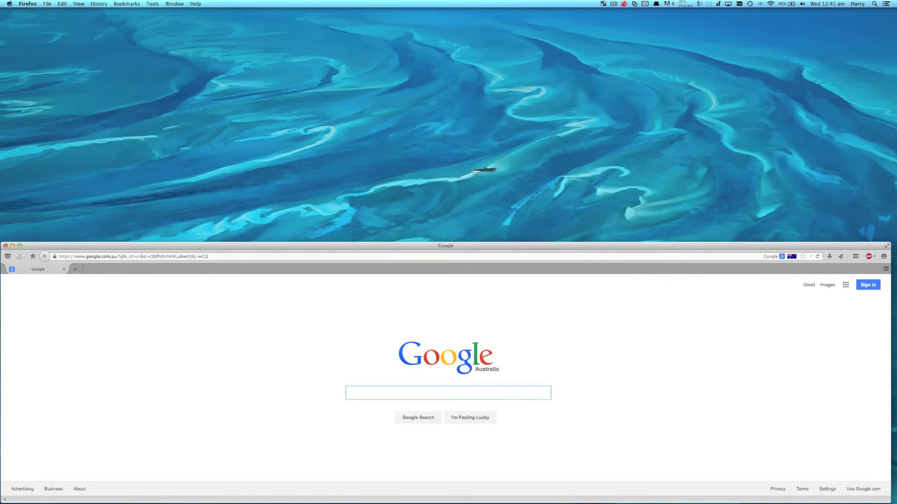
{"action": "left_click_drag", "start_coordinate": [885, 499], "coordinate": [890, 499]}
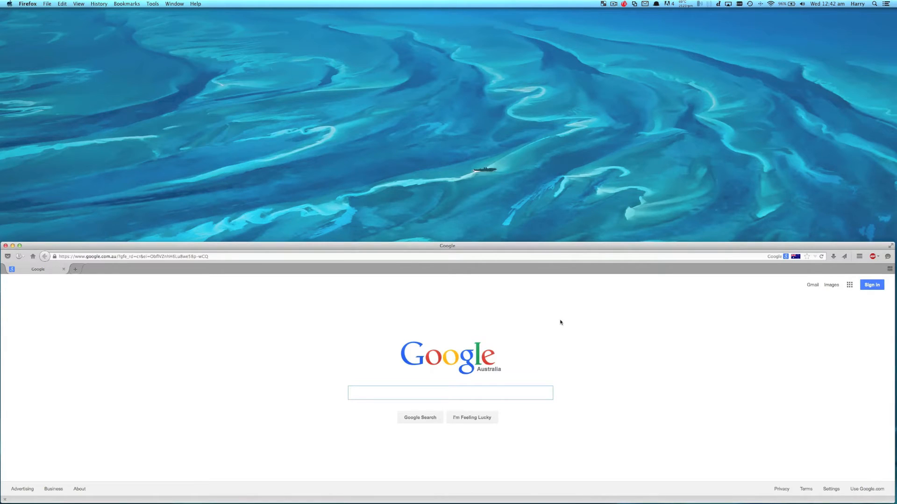
Create a new BetterSnapTool snap area on this monitor using the active browser window as its template.
{"action": "left_click", "coordinate": [603, 3]}
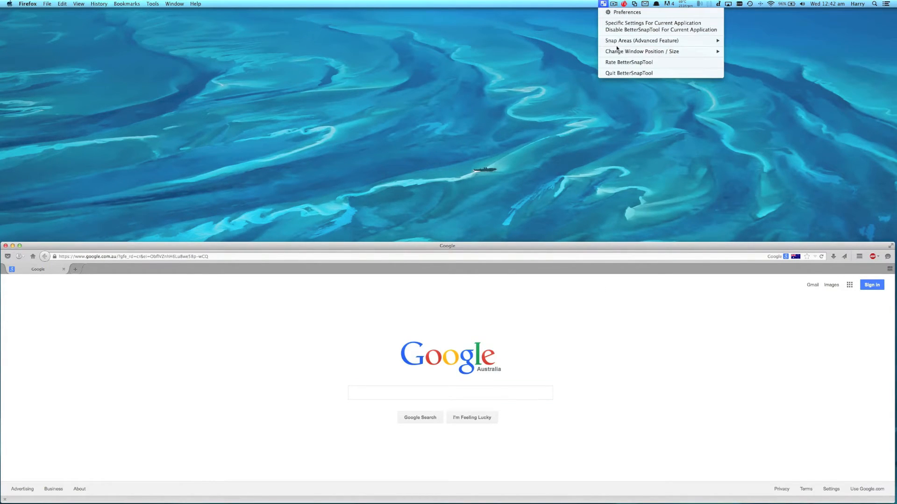
{"action": "mouse_move", "coordinate": [617, 42]}
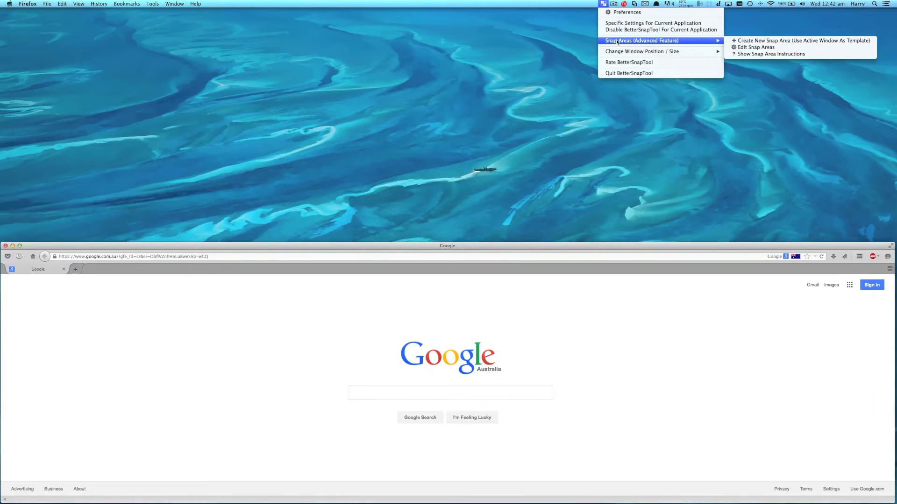
{"action": "left_click", "coordinate": [749, 42]}
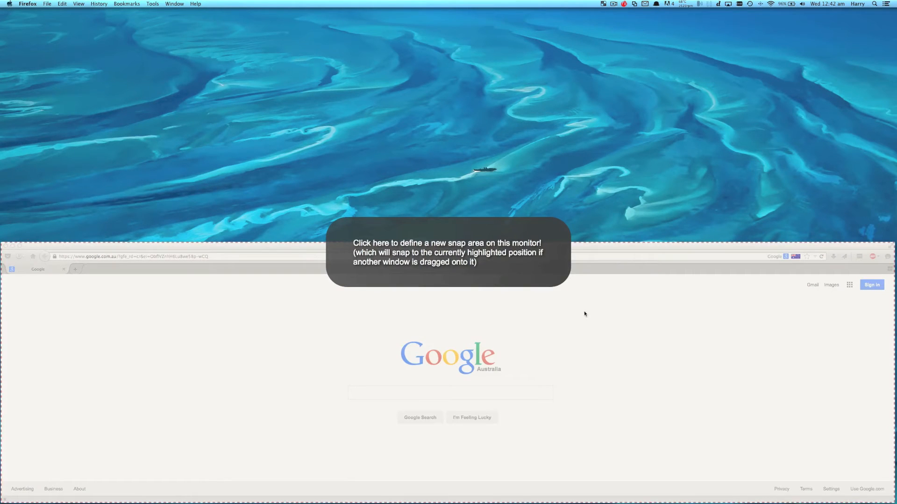
{"action": "left_click", "coordinate": [444, 245]}
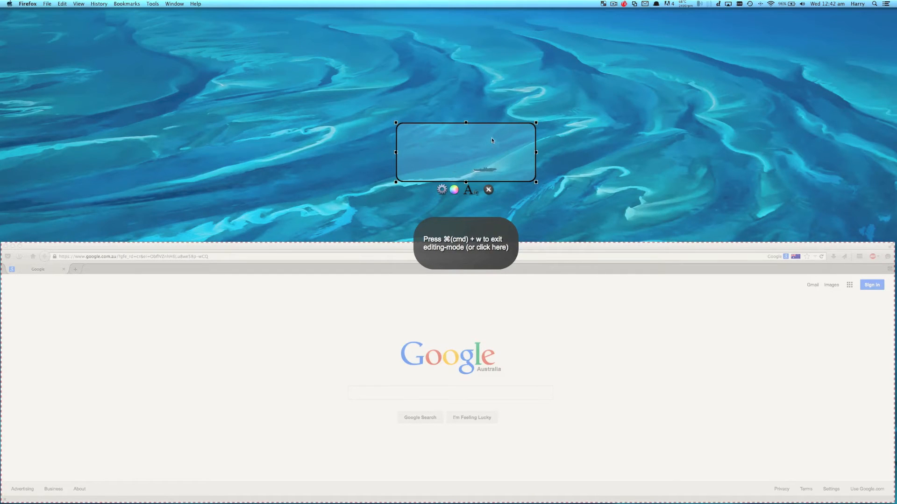
Position the new snap area at the bottom centre of the screen and reduce its height to a thin strip.
{"action": "left_click_drag", "start_coordinate": [491, 138], "coordinate": [493, 177]}
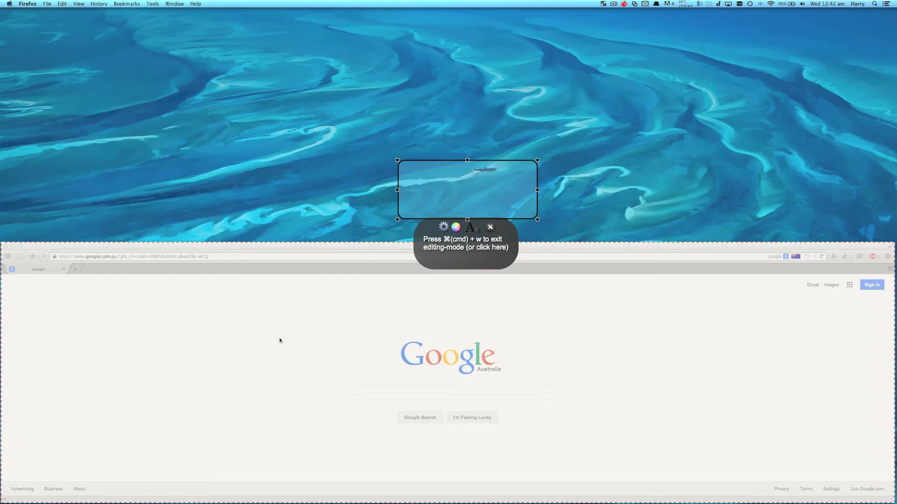
{"action": "left_click_drag", "start_coordinate": [458, 179], "coordinate": [461, 22]}
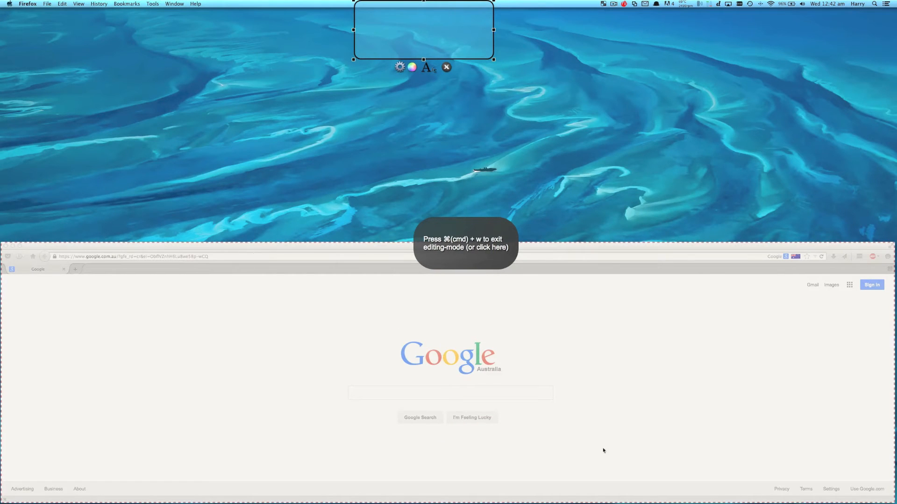
{"action": "left_click_drag", "start_coordinate": [460, 17], "coordinate": [492, 469]}
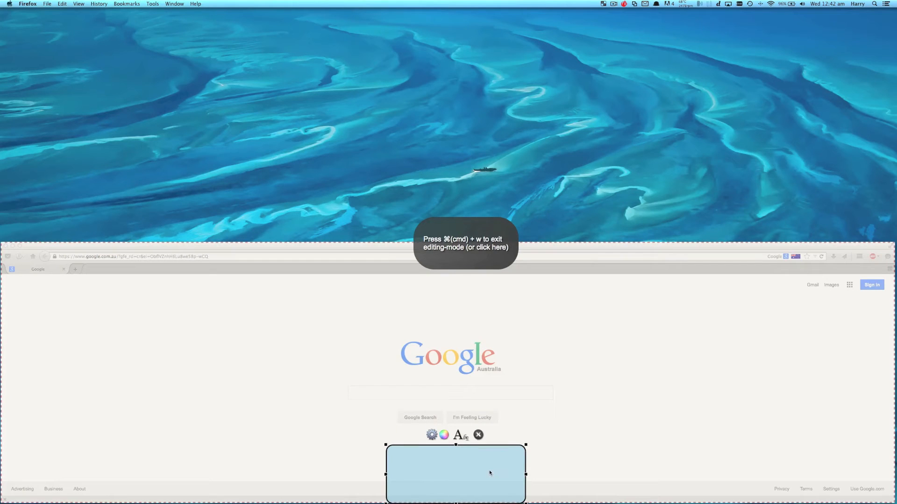
{"action": "left_click_drag", "start_coordinate": [457, 445], "coordinate": [457, 484]}
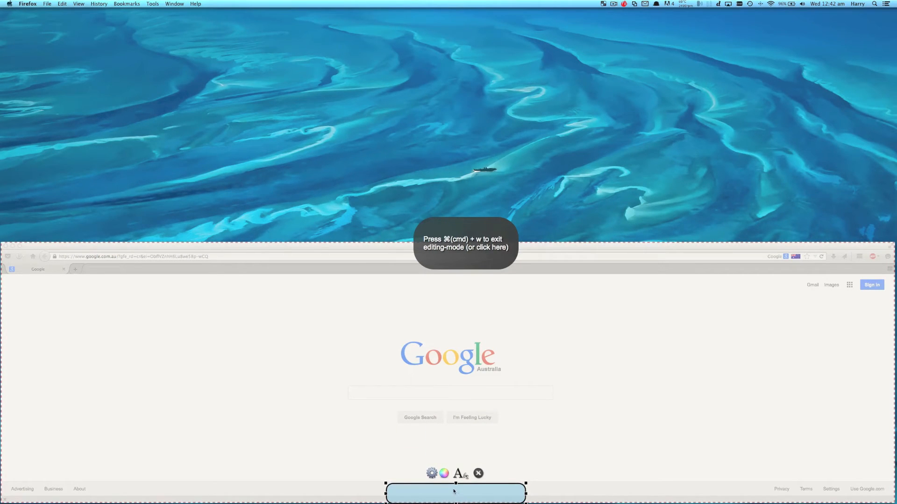
Review the snap area's trigger and dimension settings, and set its border width to 2 px and corner radius to 10 px.
{"action": "left_click", "coordinate": [432, 473]}
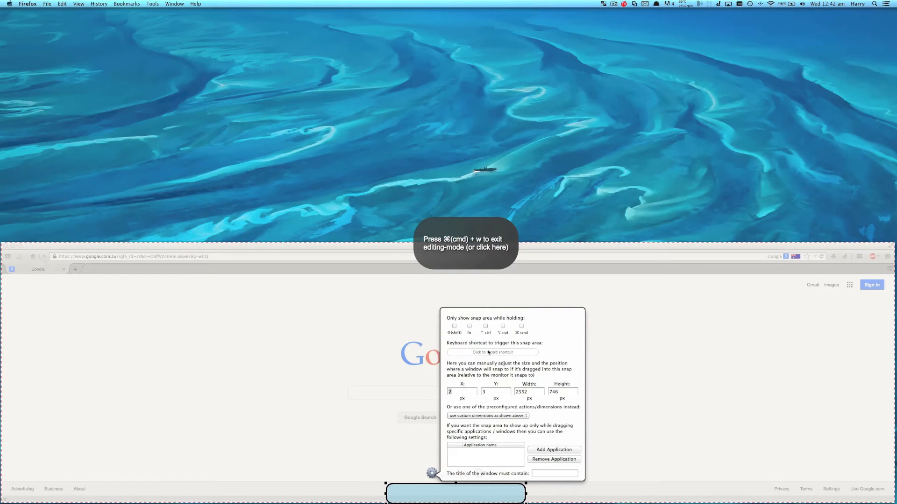
{"action": "left_click", "coordinate": [433, 474]}
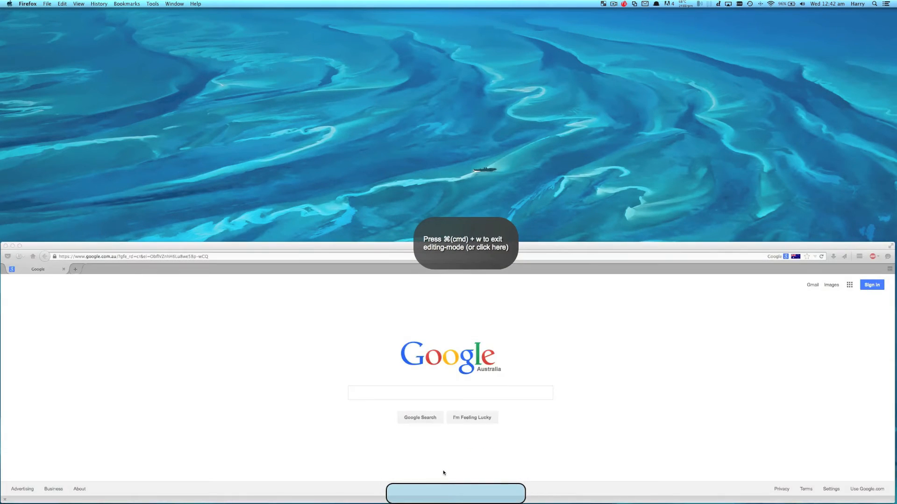
{"action": "left_click", "coordinate": [443, 474]}
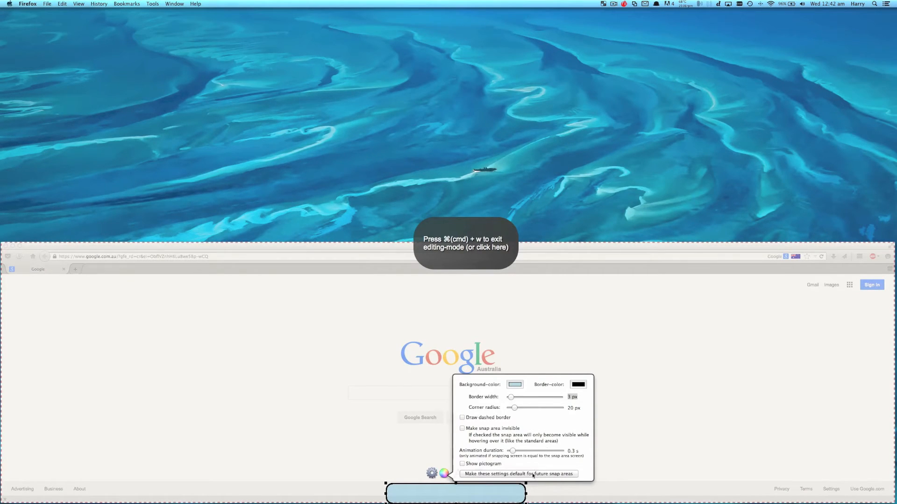
{"action": "mouse_move", "coordinate": [511, 397]}
{"action": "left_mouse_down"}
{"action": "mouse_move", "coordinate": [533, 401]}
{"action": "mouse_move", "coordinate": [511, 403]}
{"action": "mouse_move", "coordinate": [513, 412]}
{"action": "left_mouse_up"}
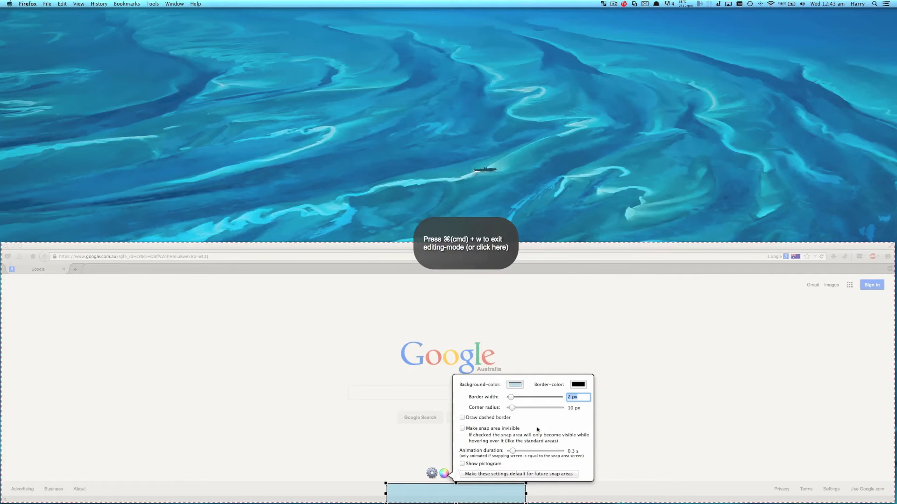
{"action": "mouse_move", "coordinate": [469, 503]}
{"action": "left_click", "coordinate": [459, 474]}
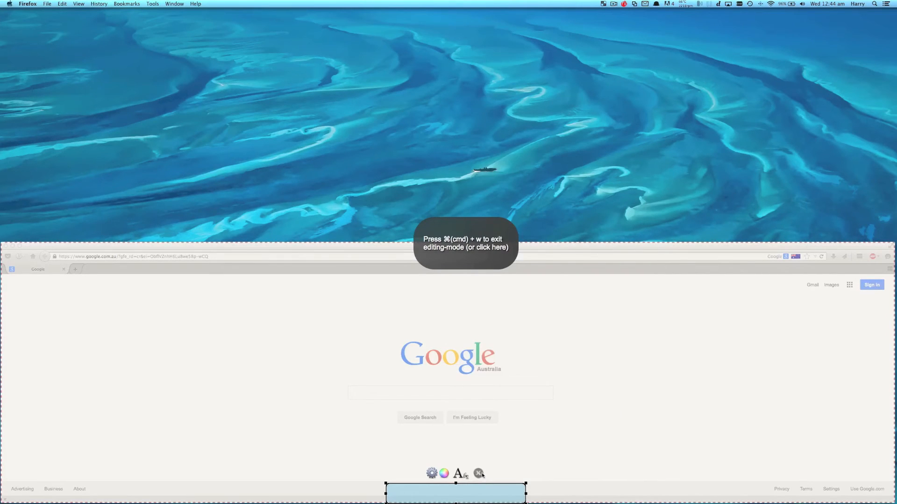
View the snap area's delete option, dismiss it without deleting, and leave the snap area editing mode.
{"action": "left_click", "coordinate": [481, 474]}
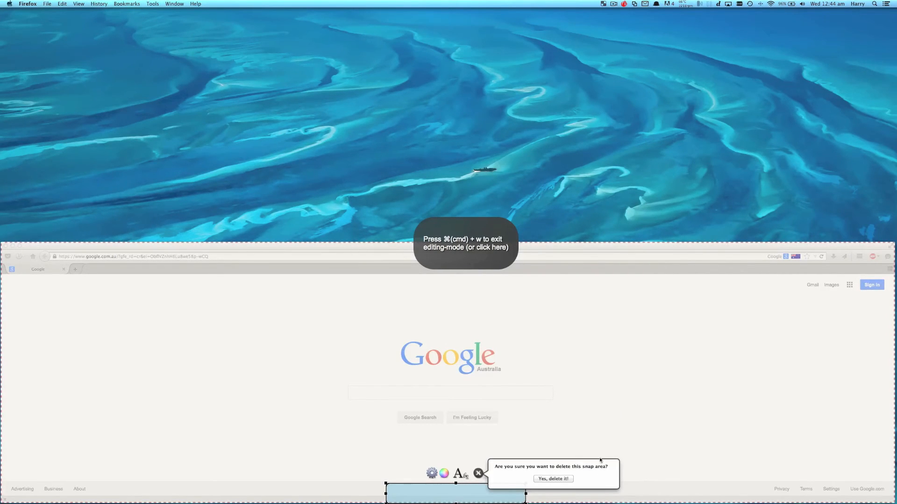
{"action": "left_click", "coordinate": [576, 445]}
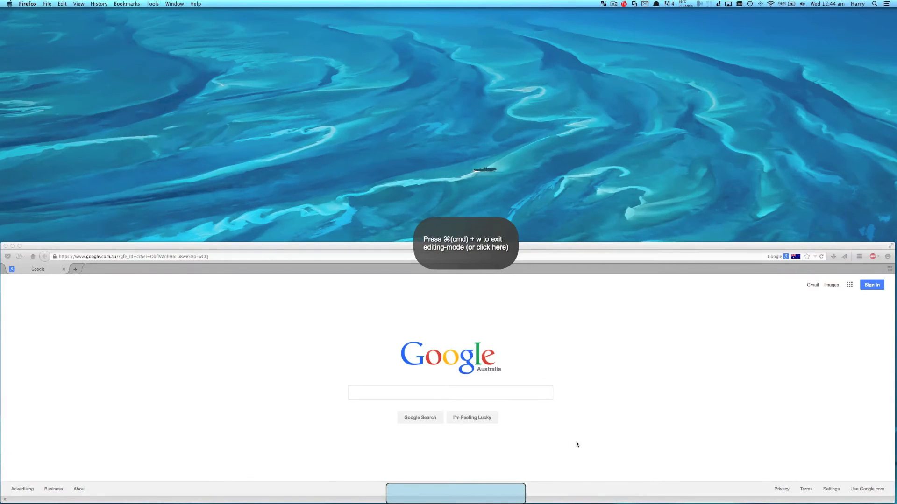
{"action": "key", "text": "super+w"}
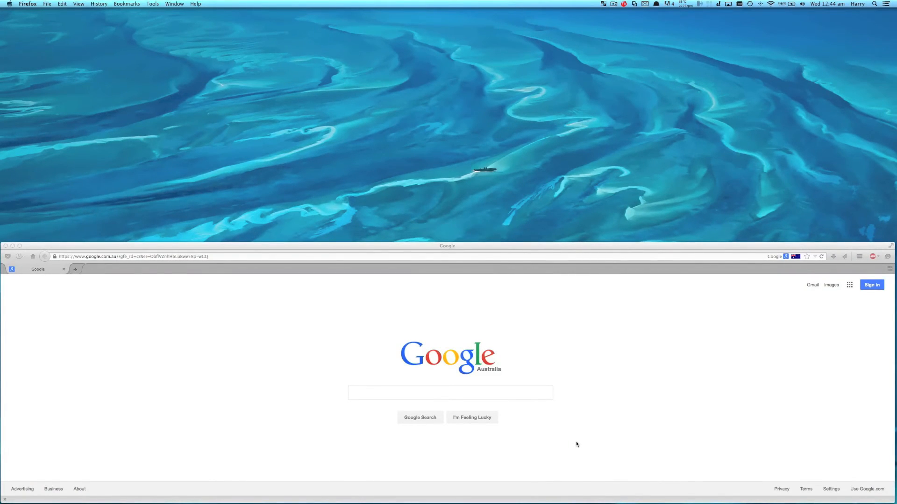
Test the custom snap area by dropping the browser window onto it at the screen's bottom centre, and release the window again.
{"action": "left_click_drag", "start_coordinate": [558, 248], "coordinate": [518, 97]}
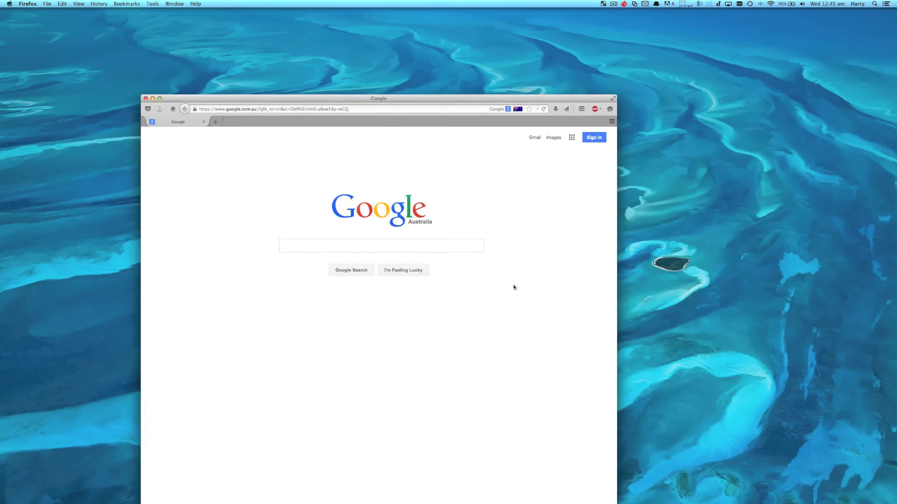
{"action": "left_click_drag", "start_coordinate": [495, 99], "coordinate": [476, 491]}
{"action": "left_click_drag", "start_coordinate": [475, 492], "coordinate": [475, 496]}
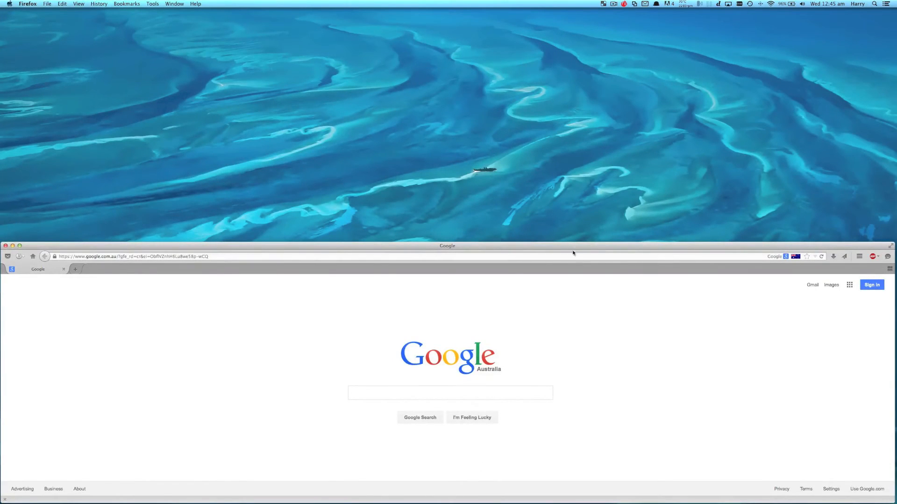
{"action": "left_click_drag", "start_coordinate": [570, 248], "coordinate": [537, 161]}
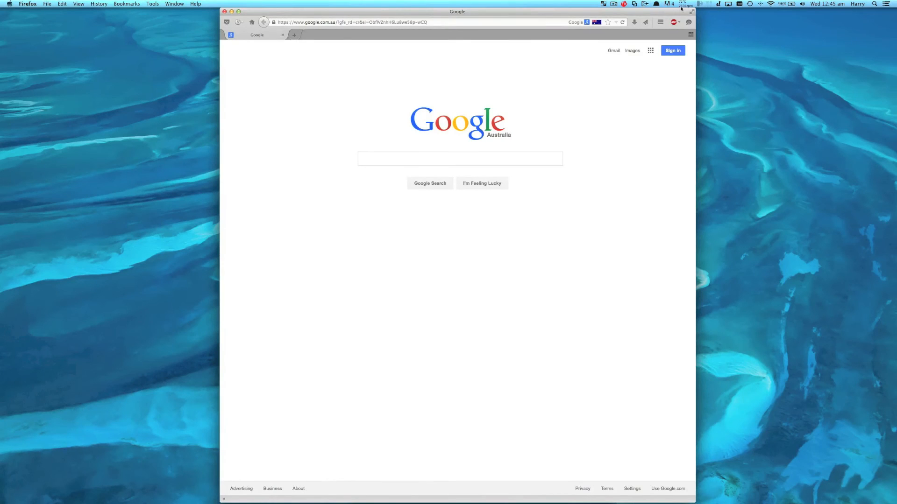
Edit the bottom-centre snap area to make it invisible until hovered over, and leave the editing mode.
{"action": "left_click", "coordinate": [603, 4]}
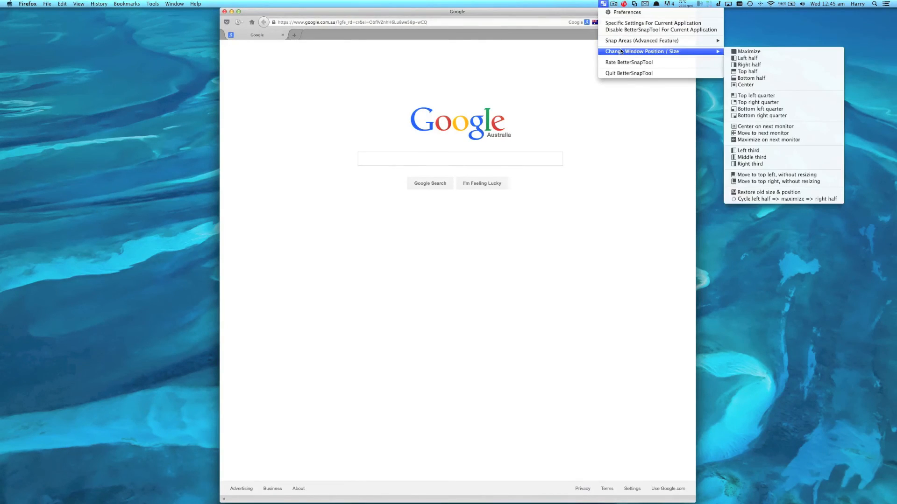
{"action": "mouse_move", "coordinate": [622, 45]}
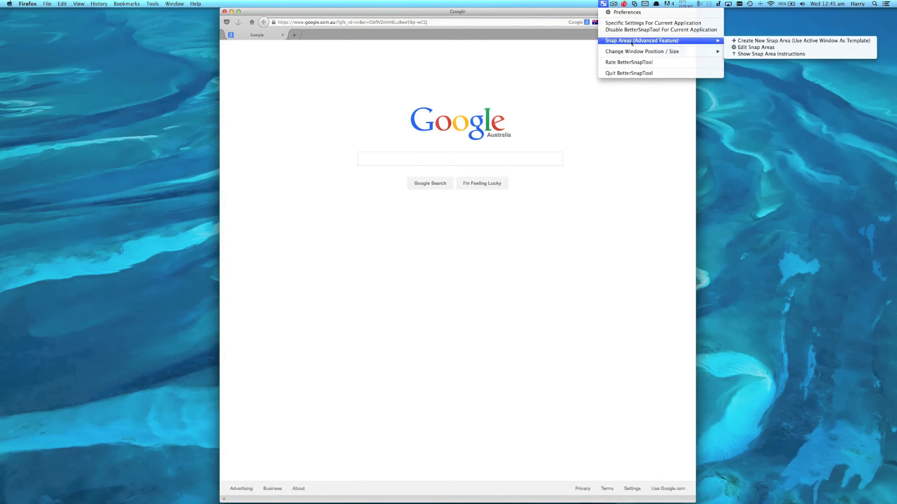
{"action": "left_click", "coordinate": [769, 48]}
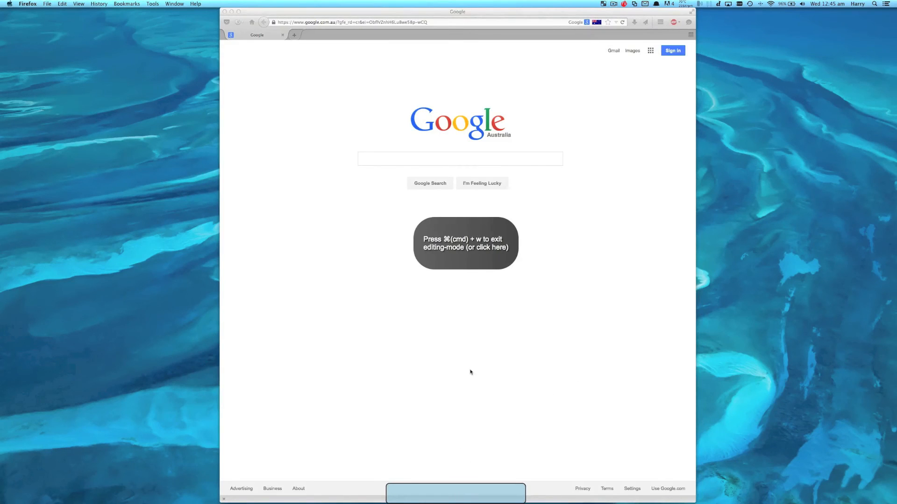
{"action": "left_click", "coordinate": [483, 498]}
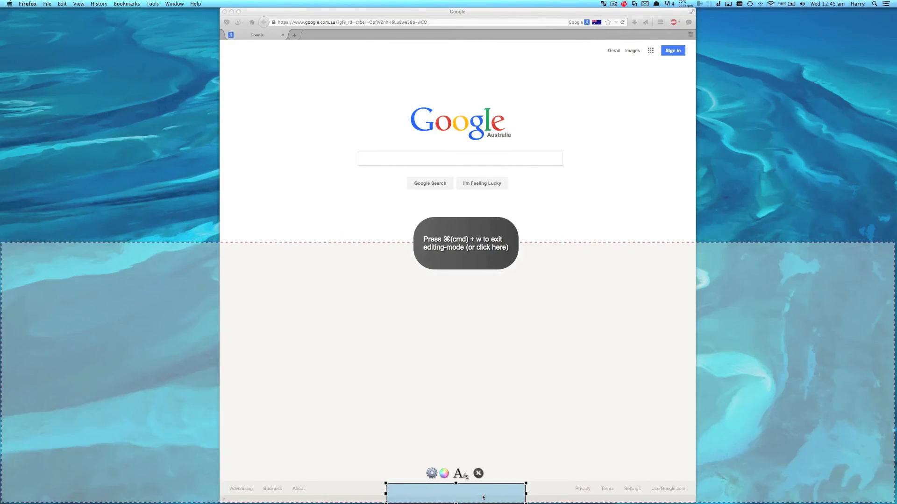
{"action": "left_click", "coordinate": [444, 470]}
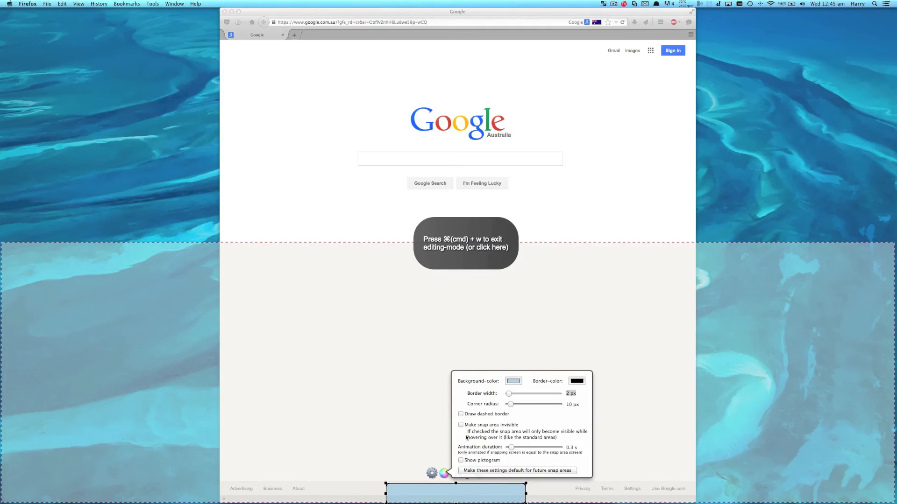
{"action": "left_click", "coordinate": [461, 426]}
{"action": "left_click", "coordinate": [616, 461]}
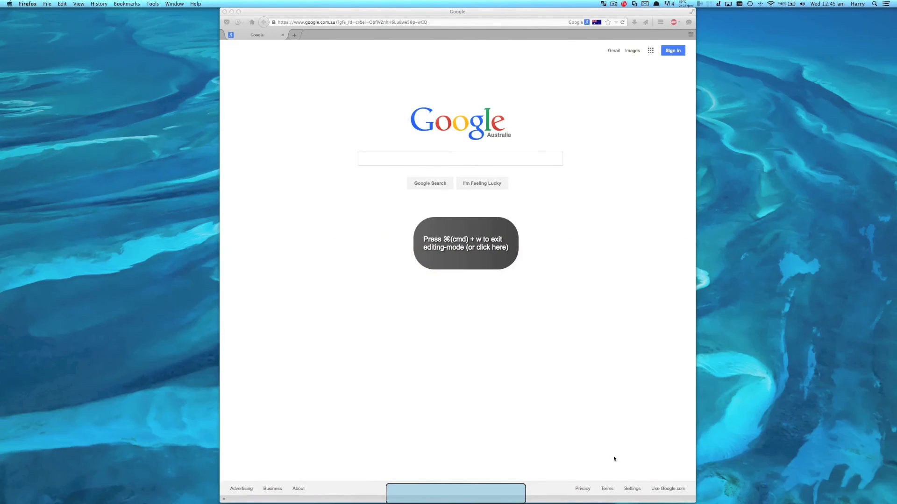
{"action": "key", "text": "super+w"}
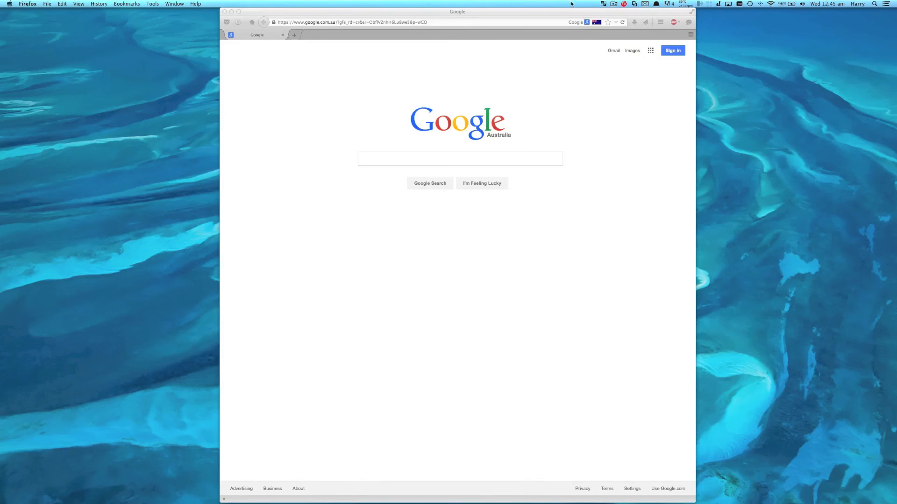
Activate the Google browser window and shift it slightly left and down.
{"action": "left_click", "coordinate": [566, 62]}
{"action": "left_click_drag", "start_coordinate": [550, 12], "coordinate": [517, 18]}
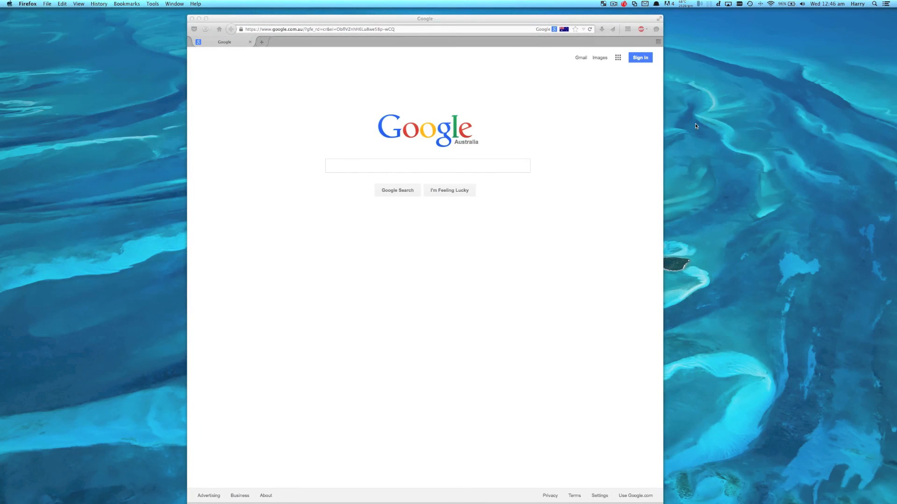